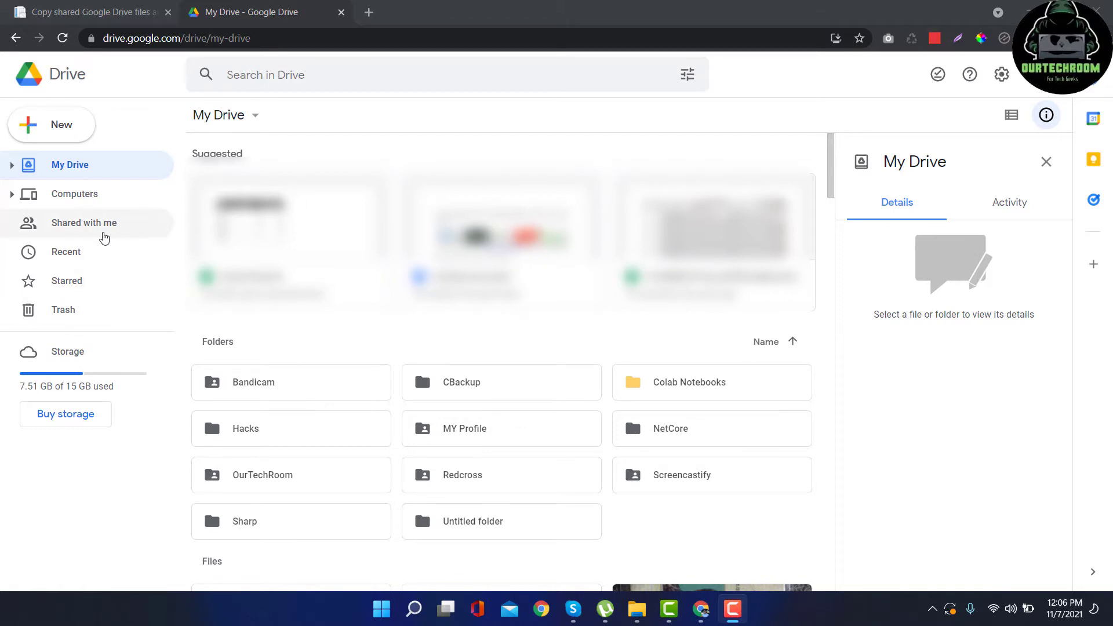
Show Shared with me and scroll through shared files like Folder Lock.zip and Sharp Paint.exe
click(97, 232)
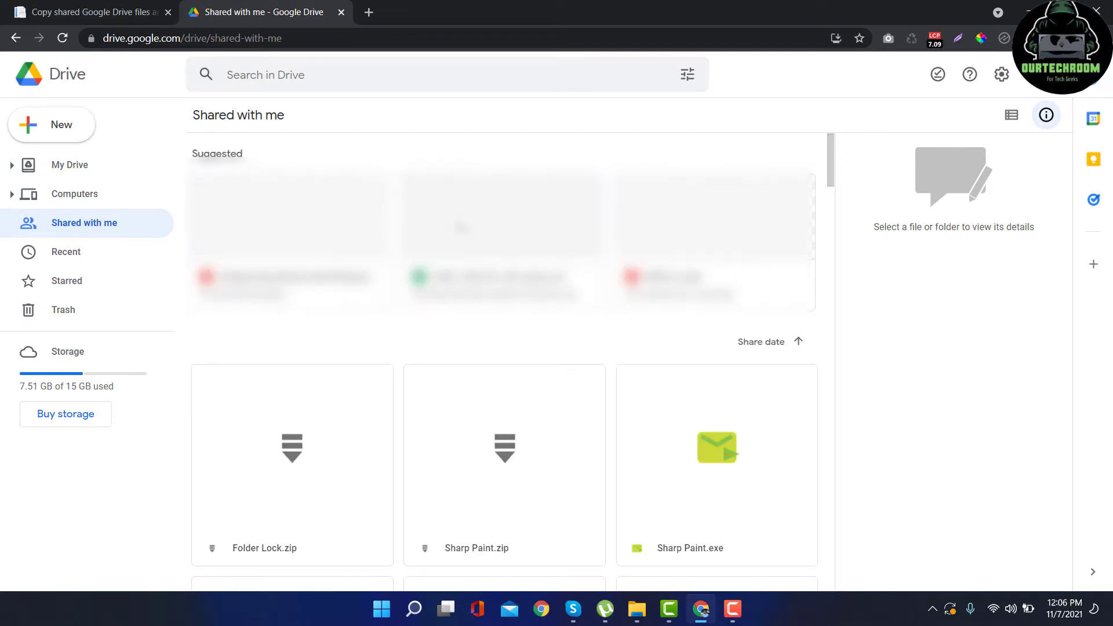
scroll(551, 346, down, 3)
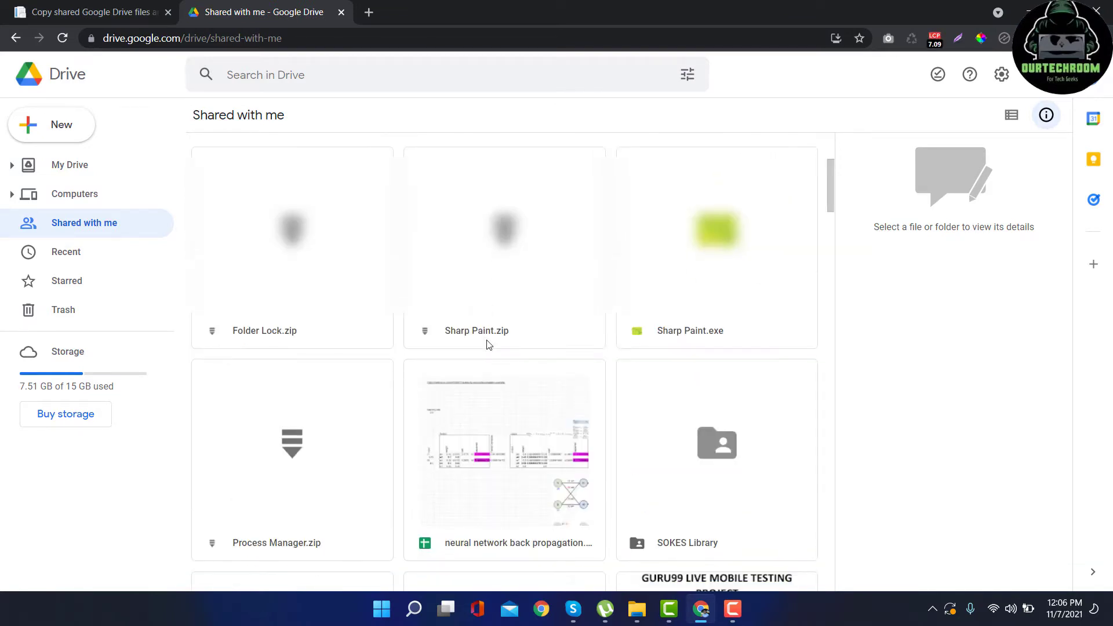
scroll(548, 393, down, 4)
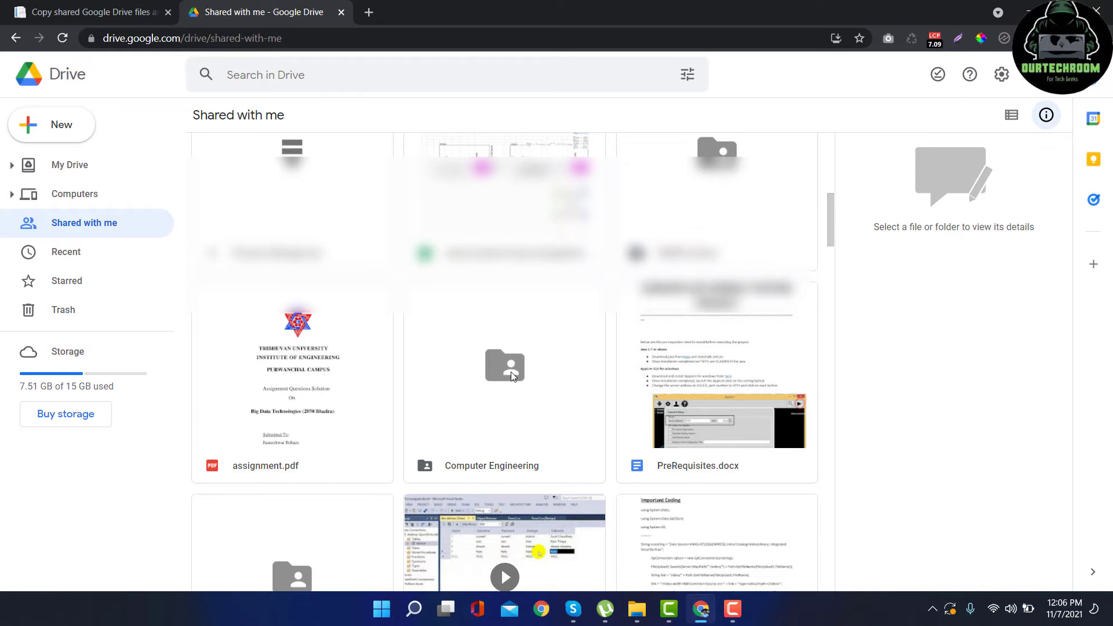
scroll(336, 427, up, 8)
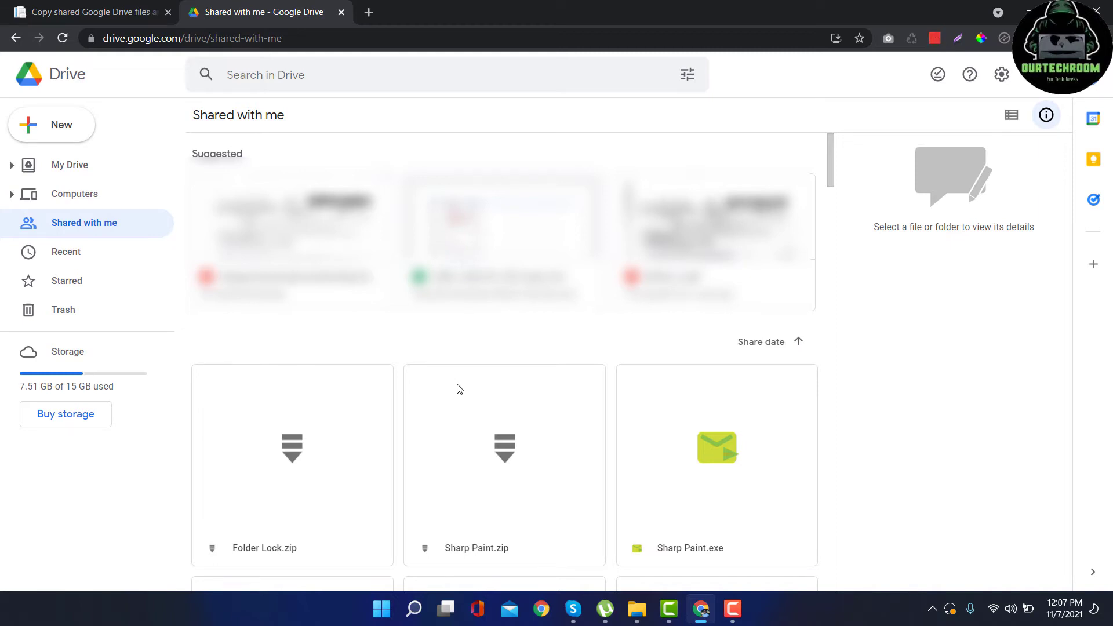
scroll(456, 458, down, 3)
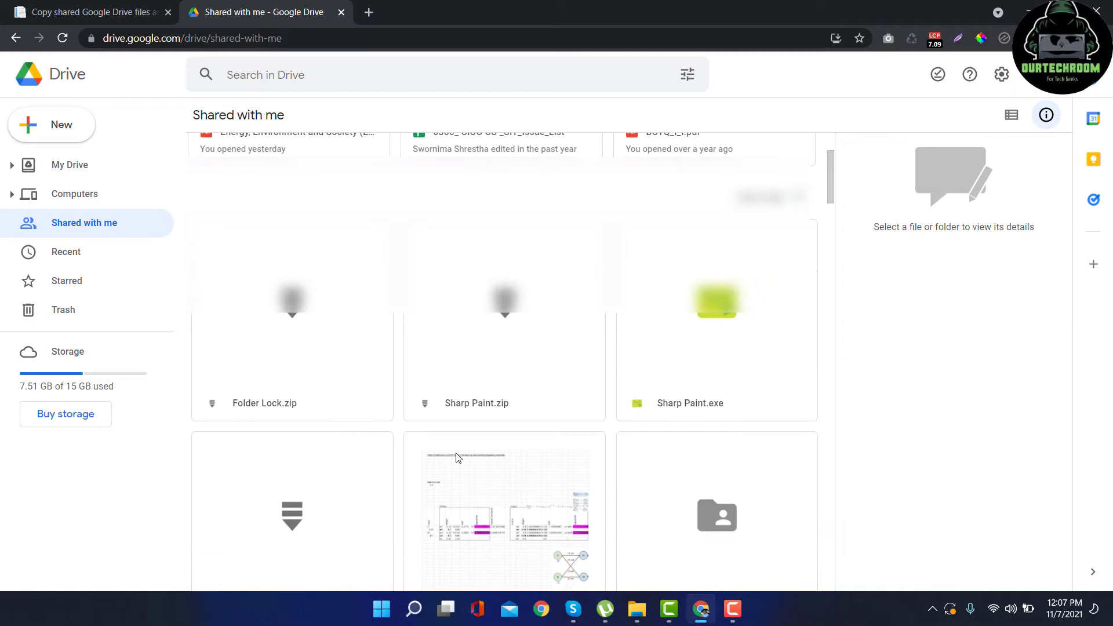
scroll(458, 458, up, 3)
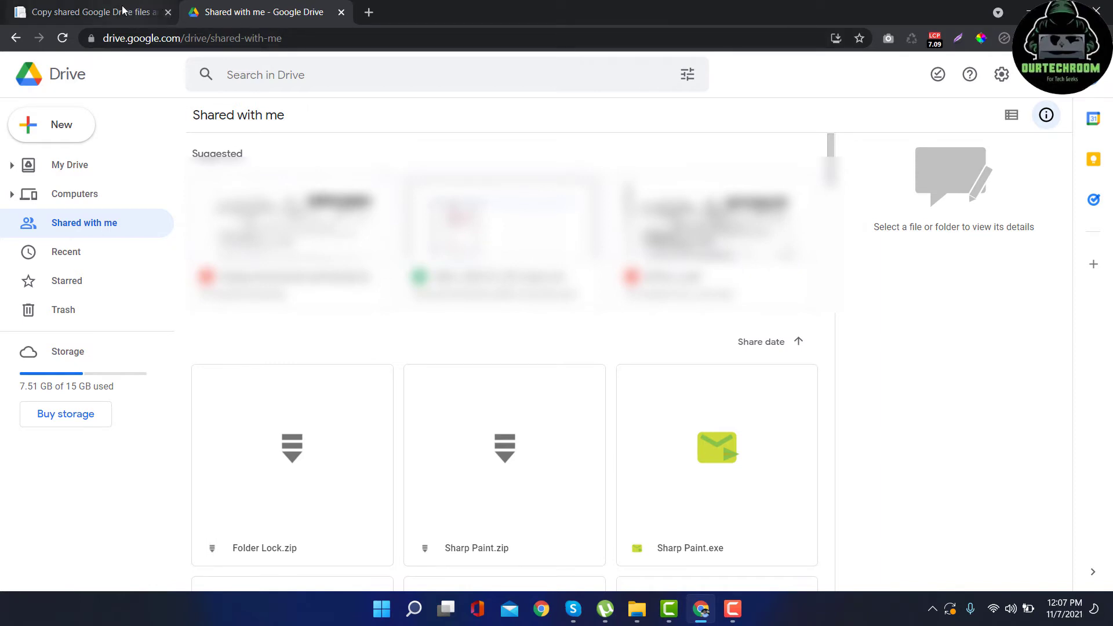
In a new tab, load gsuitetips.com/tools/copy-folder from the 'gsuitetip' address suggestion
click(369, 13)
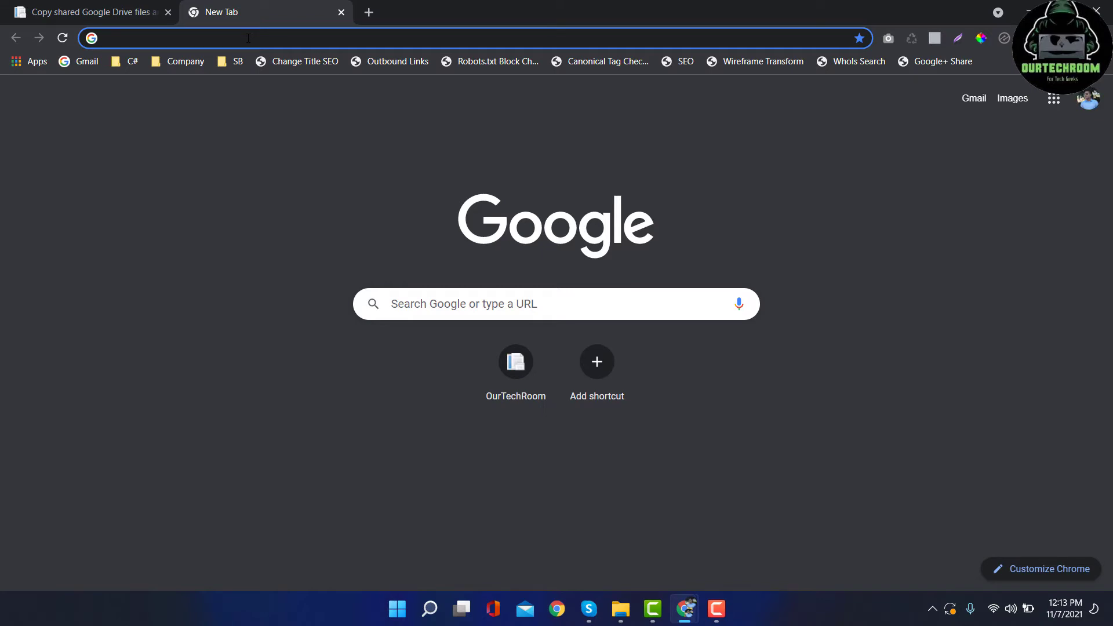
text(gsuit)
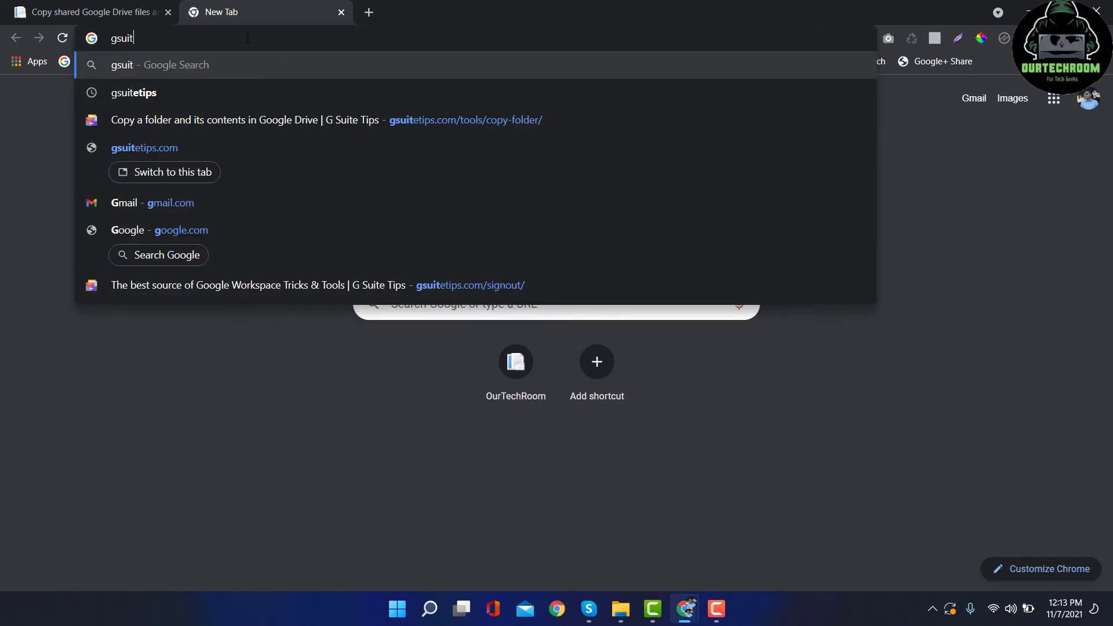
text(etip)
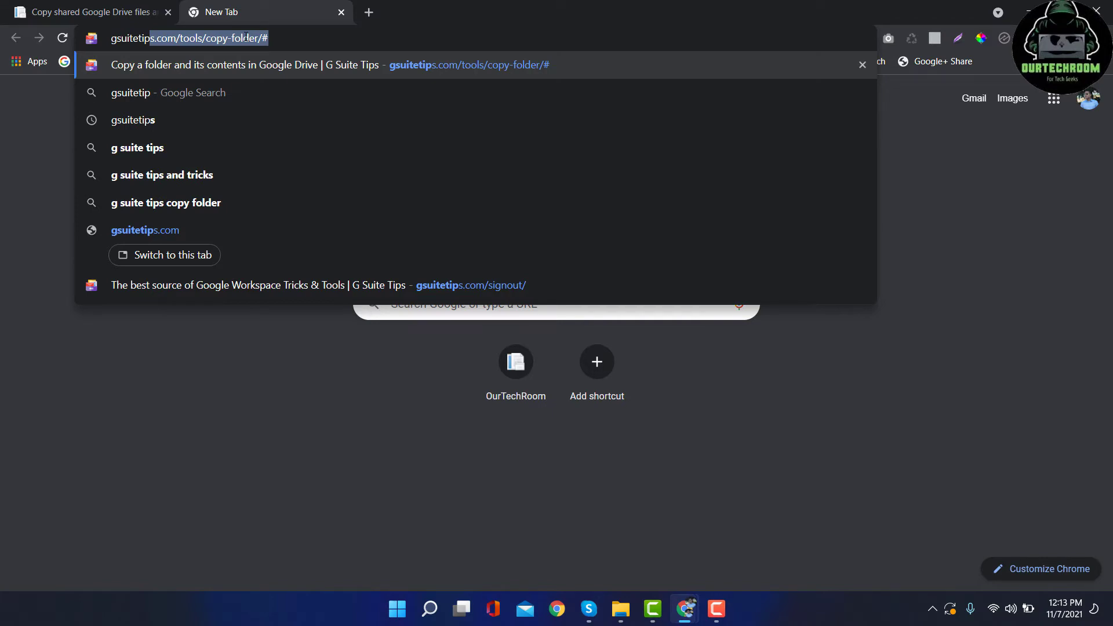
key(Return)
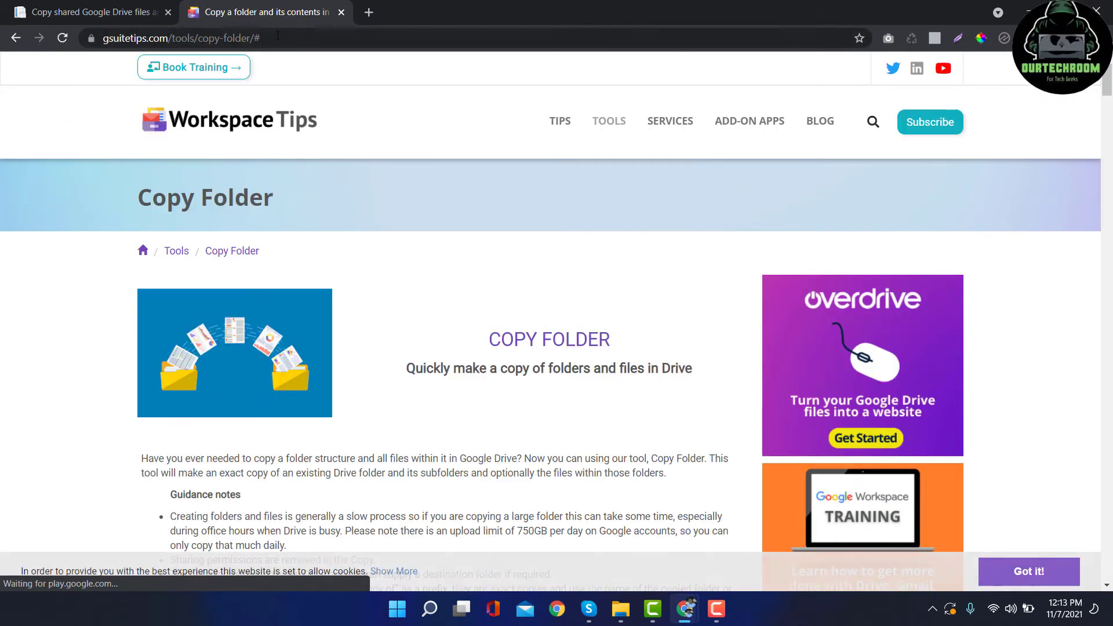
Sign in to the Copy Folder tool with Google and check which account is signed in
click(277, 36)
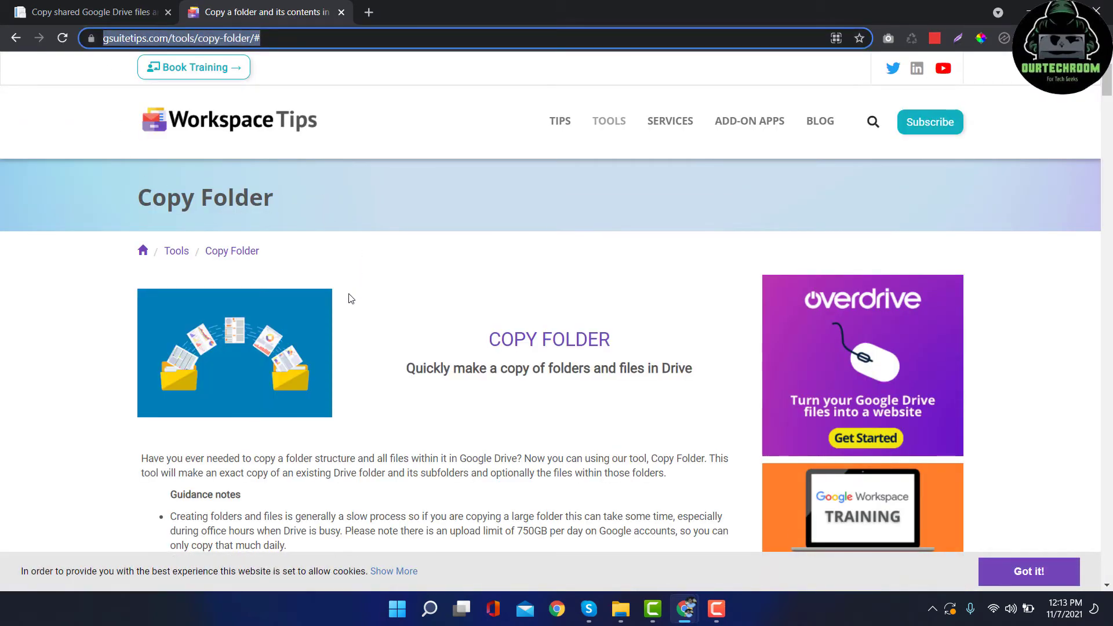
scroll(348, 302, down, 6)
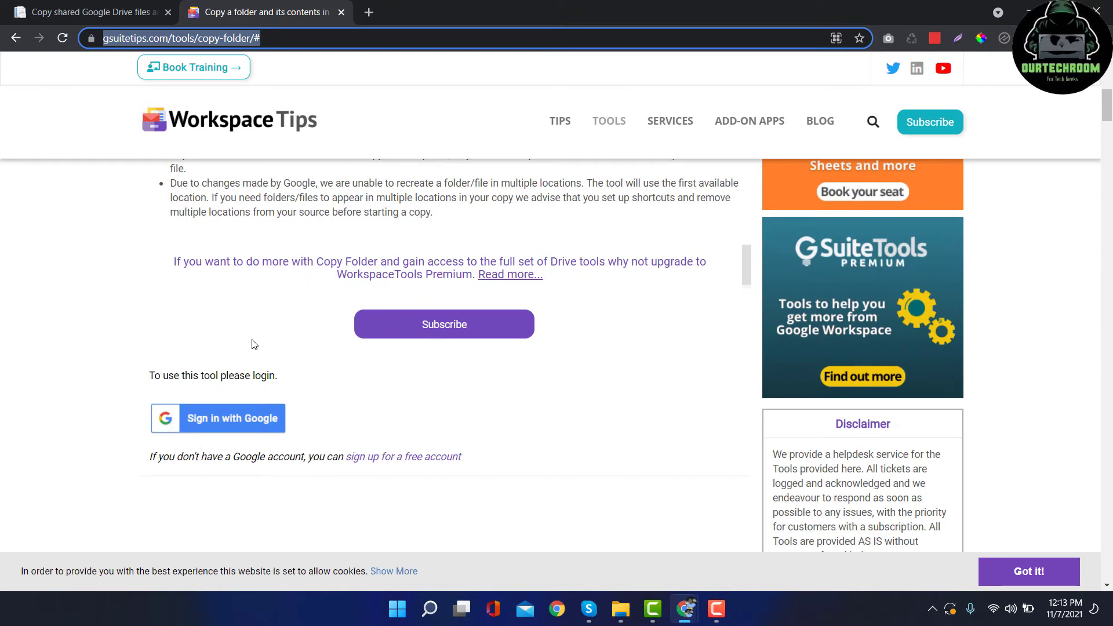
click(261, 423)
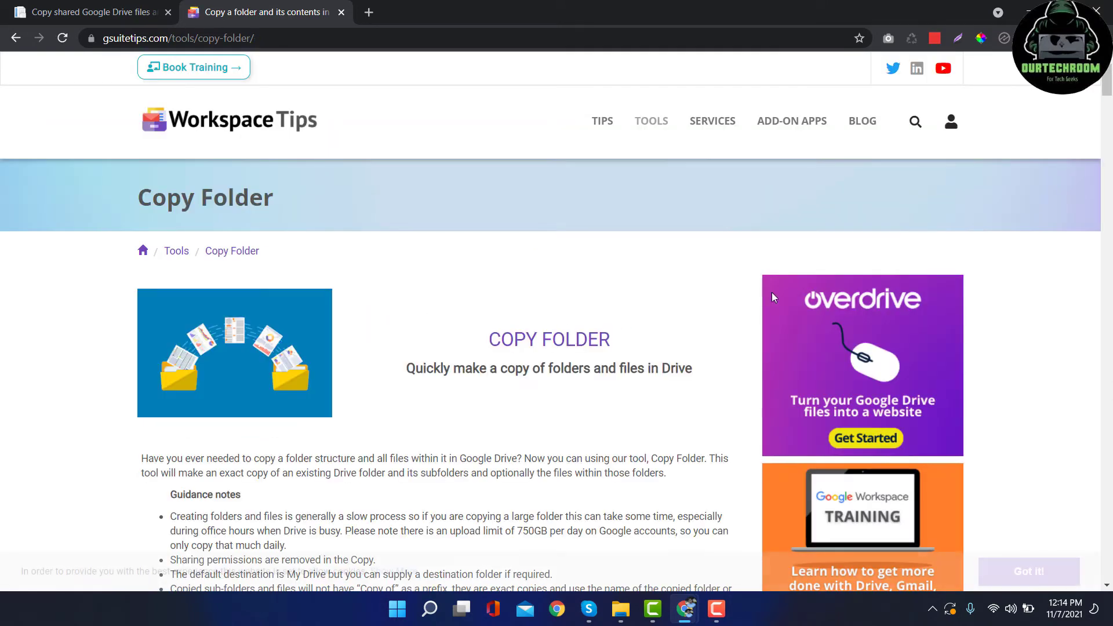
click(953, 125)
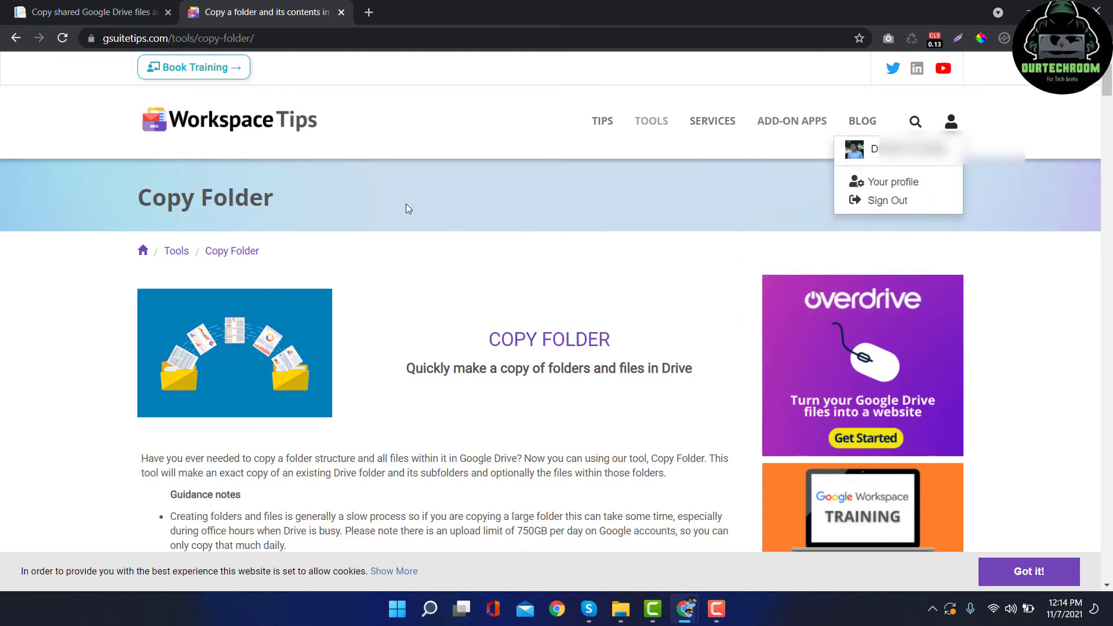
click(87, 12)
scroll(293, 283, up, 8)
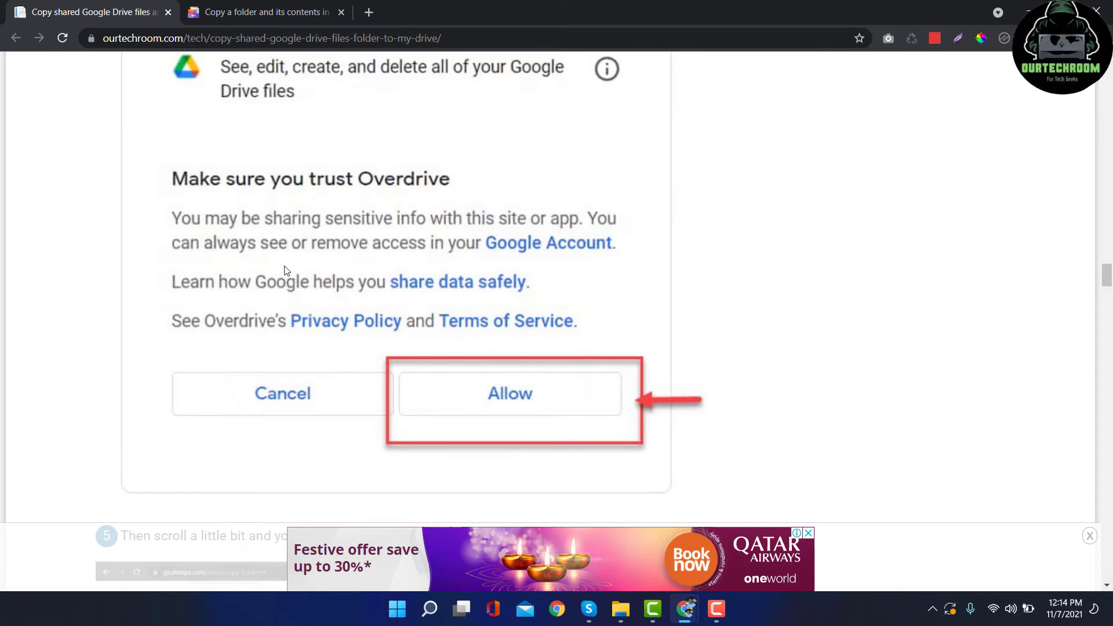
scroll(293, 284, up, 5)
scroll(318, 298, down, 1)
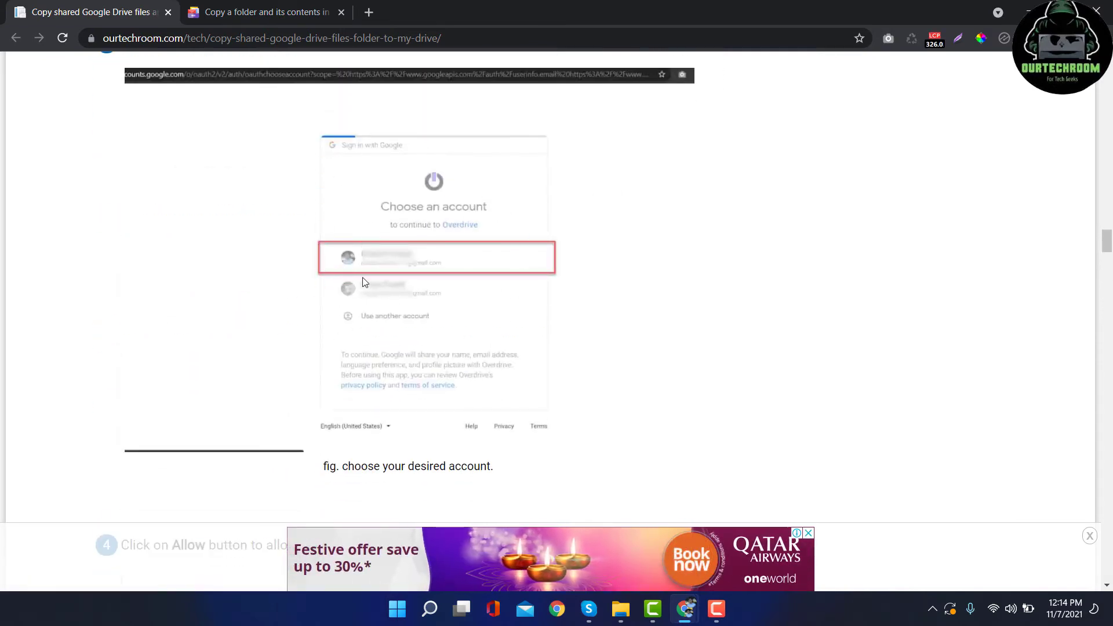
scroll(477, 323, down, 10)
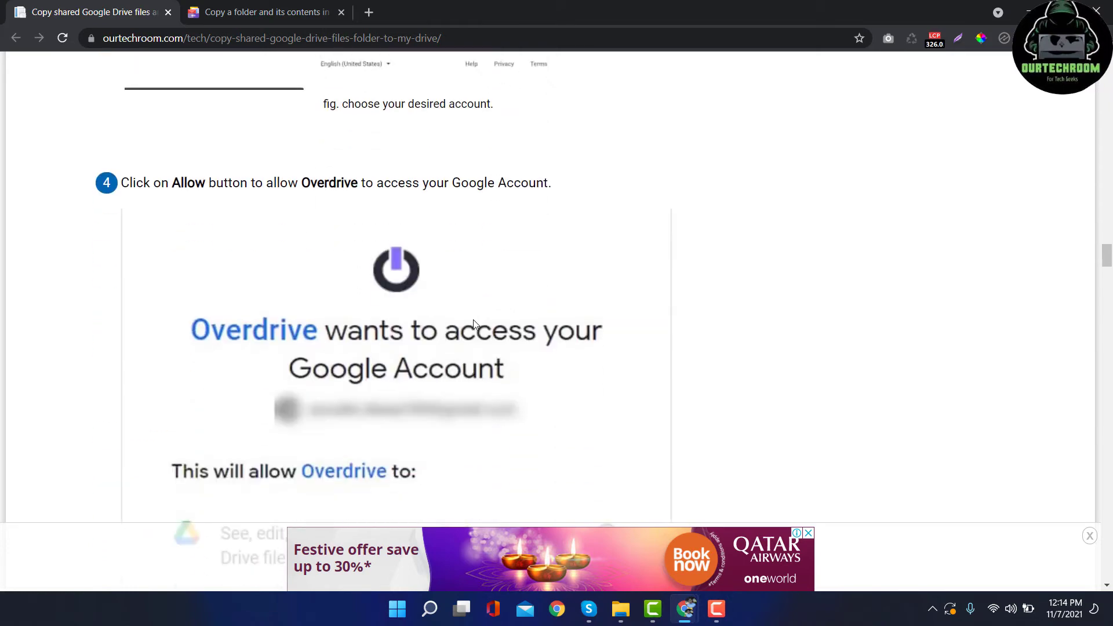
scroll(473, 313, down, 4)
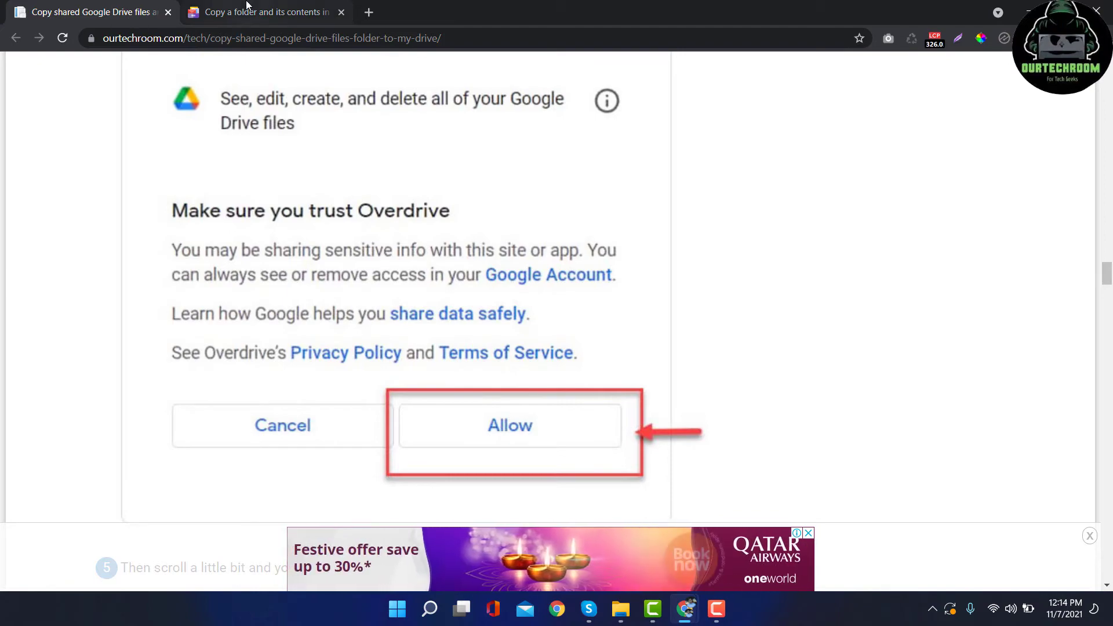
click(266, 13)
scroll(576, 273, down, 5)
Scroll to the START HERE form and launch the Drive picker for Source folder
scroll(576, 273, up, 5)
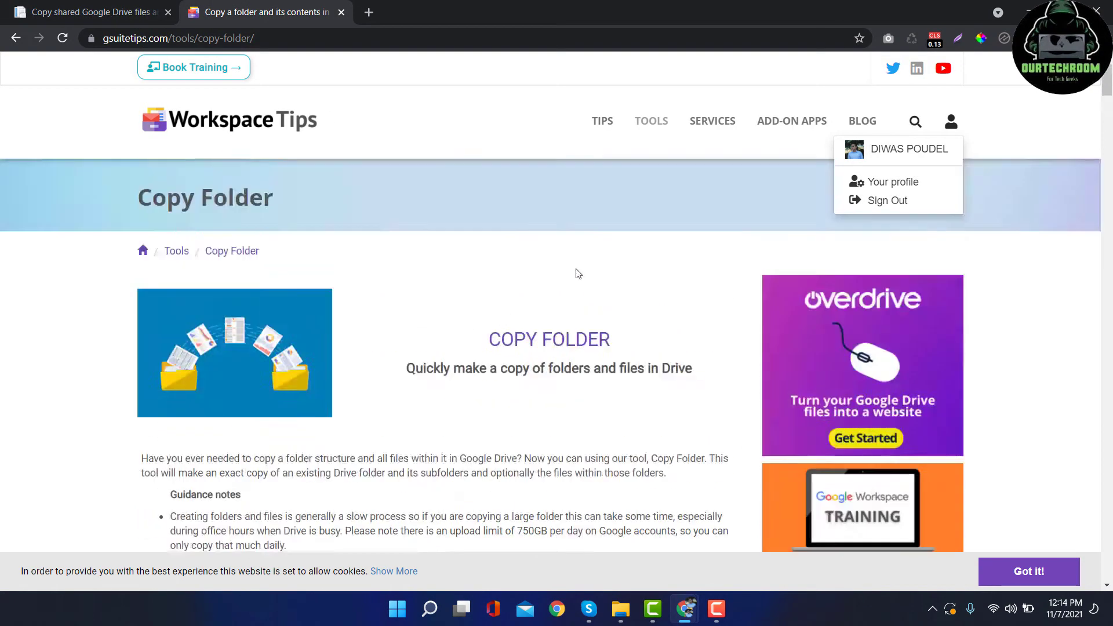
scroll(576, 273, down, 10)
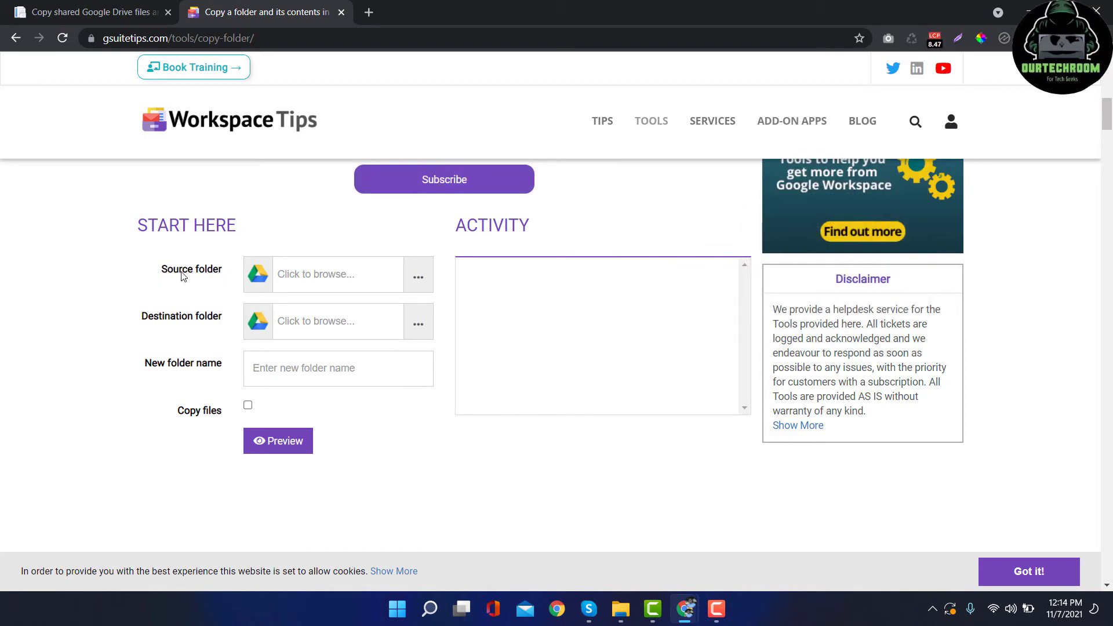
click(259, 275)
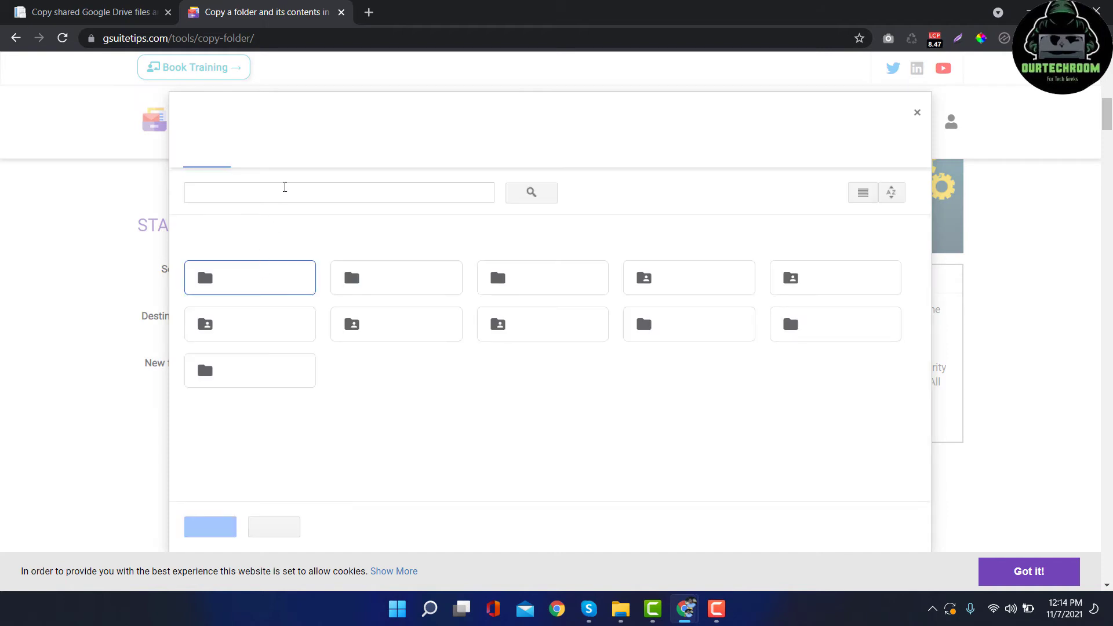
Select the Flavio Copes Free Web Development eBooks folder from Shared with me as source
click(291, 152)
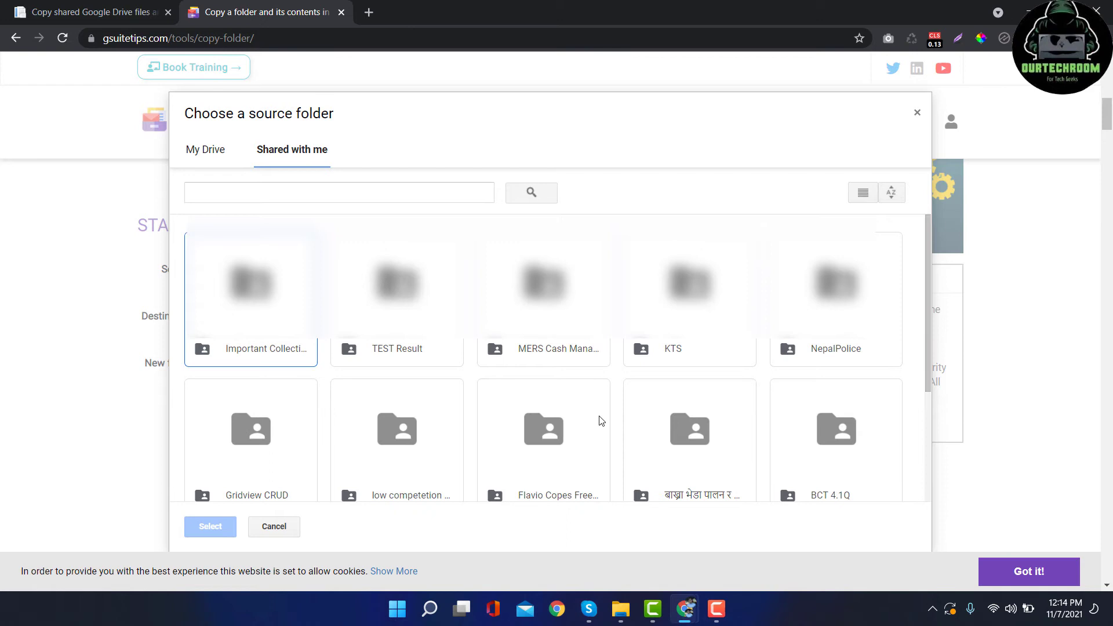
scroll(600, 416, down, 2)
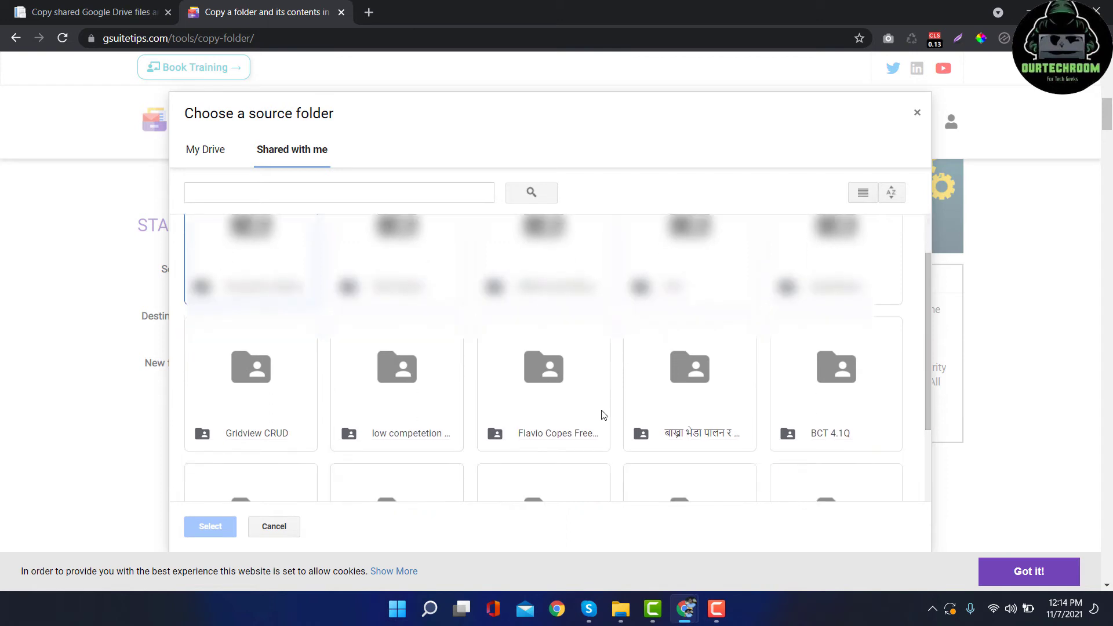
click(537, 361)
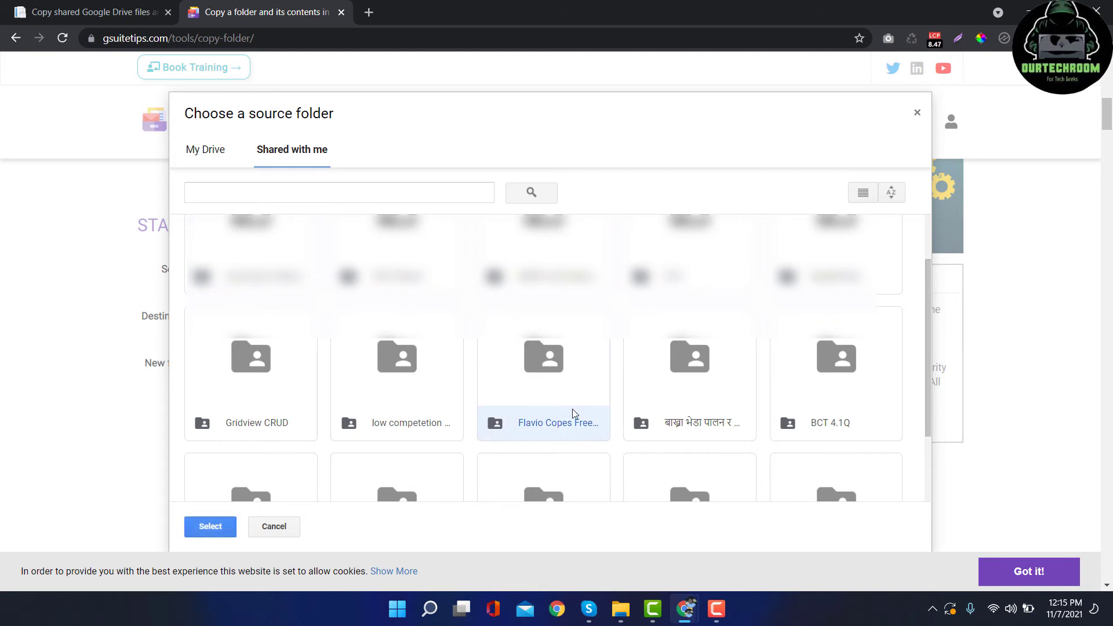
scroll(571, 406, down, 1)
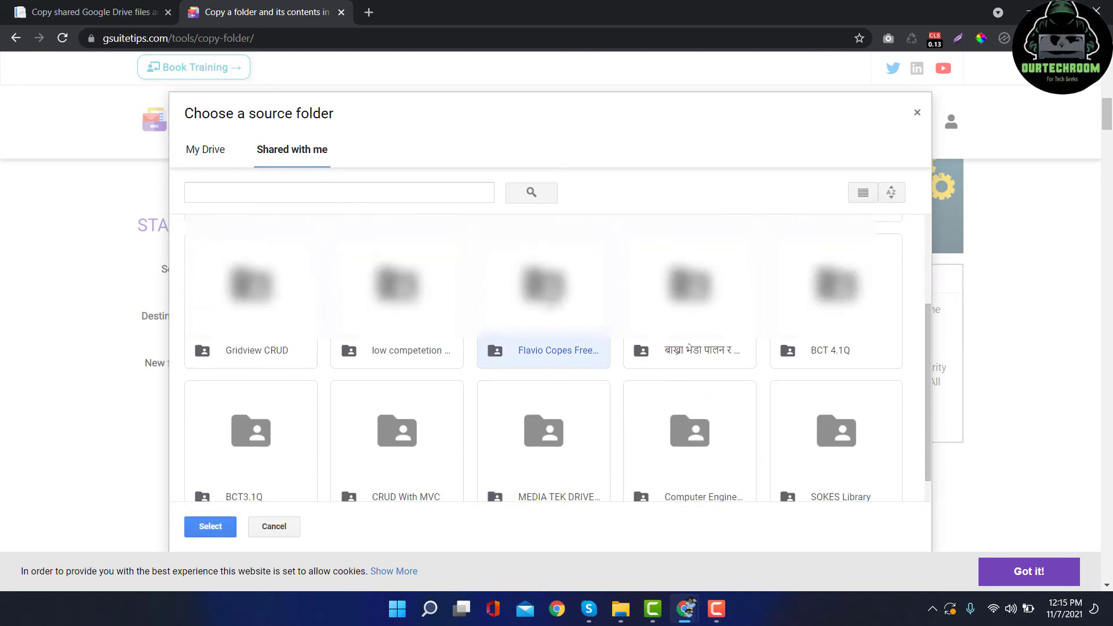
scroll(599, 316, down, 1)
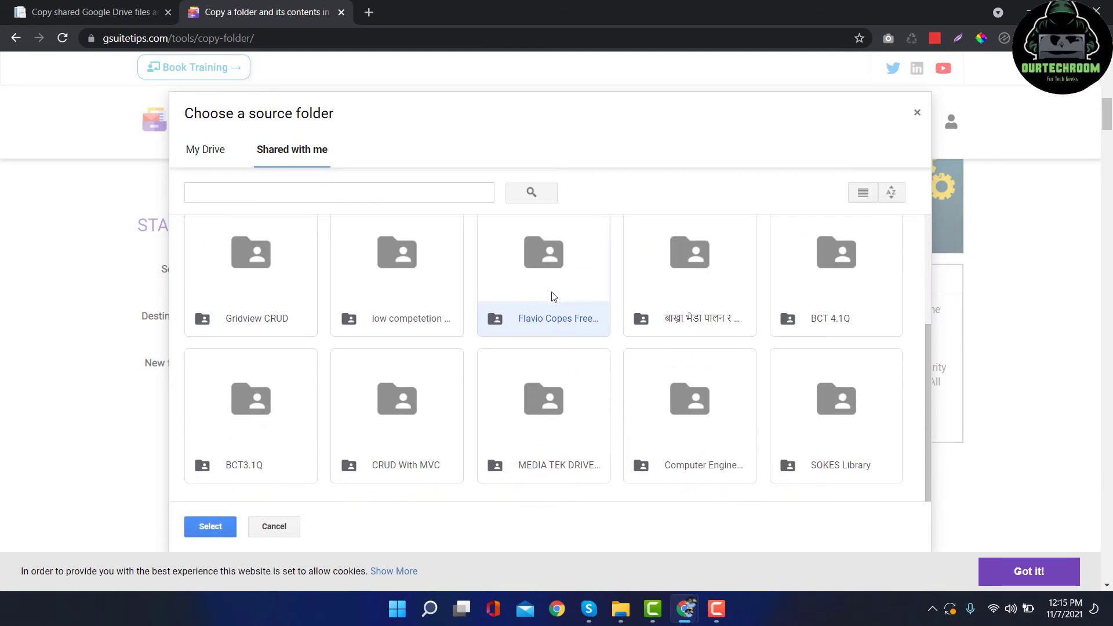
click(211, 527)
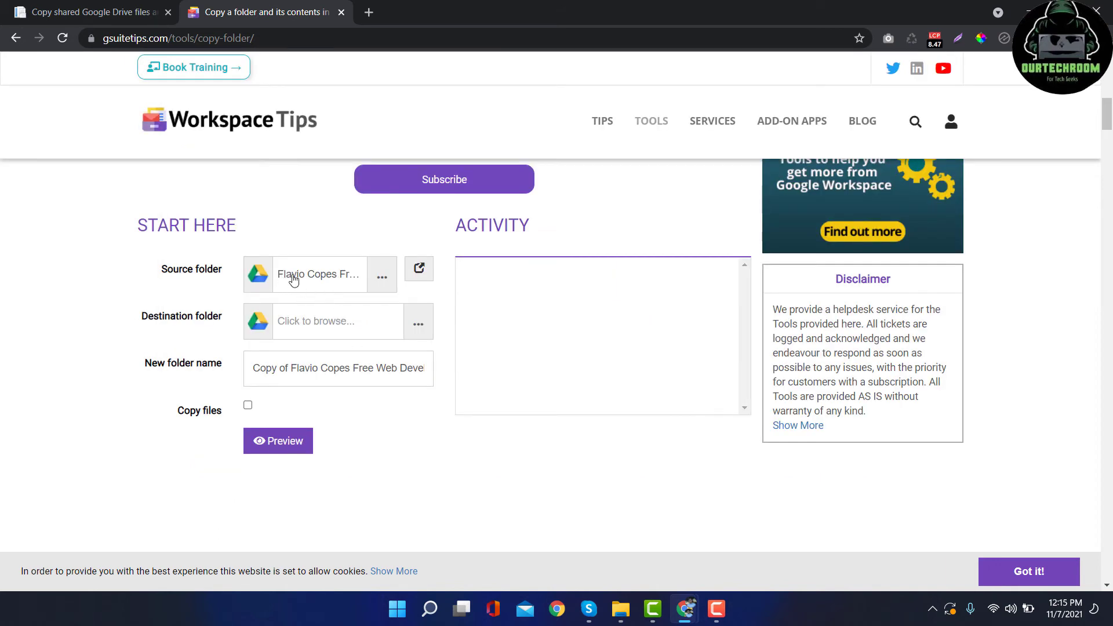
Choose Hacks under My Drive in the Destination folder picker
click(259, 321)
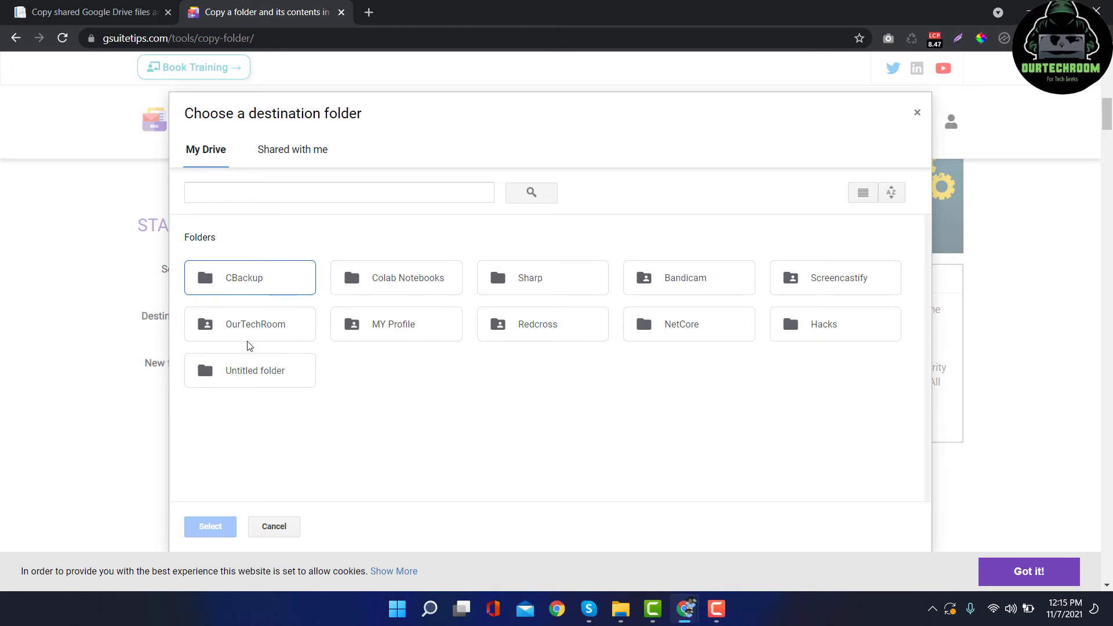
click(808, 328)
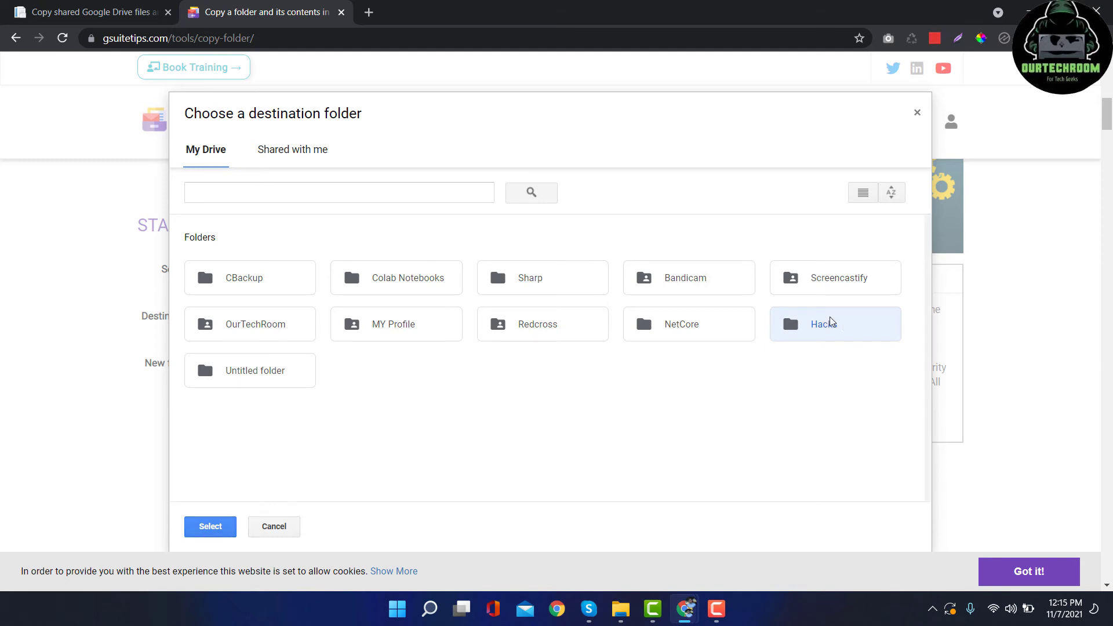
click(210, 522)
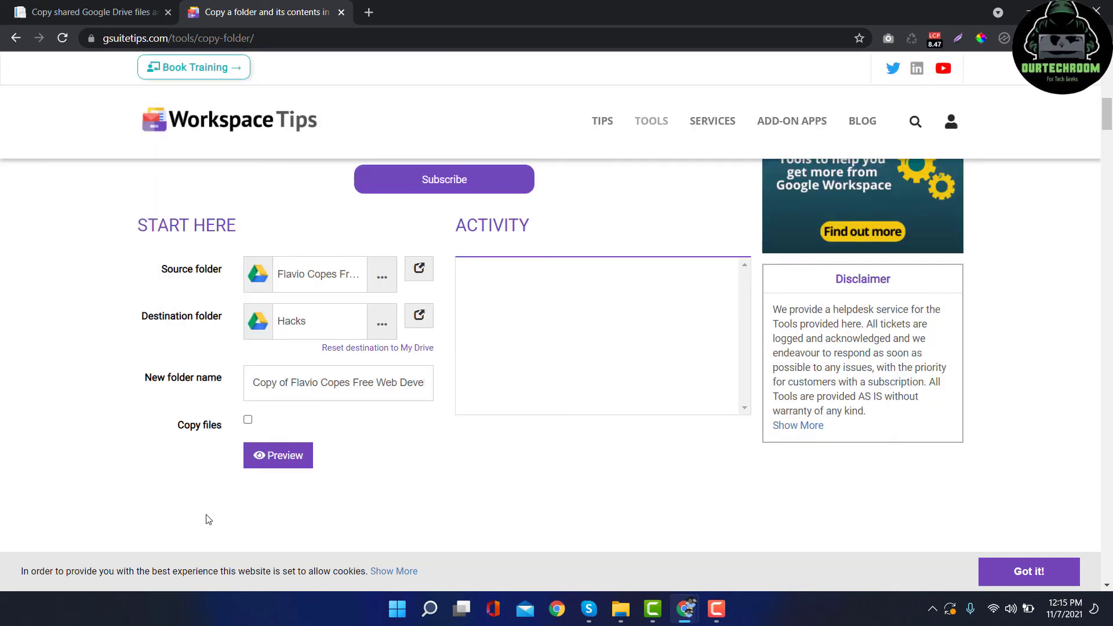
Remove 'Copy of ' from the new folder name, tick Copy files, and preview 8 folders, 2 files
drag(294, 382, 2, 432)
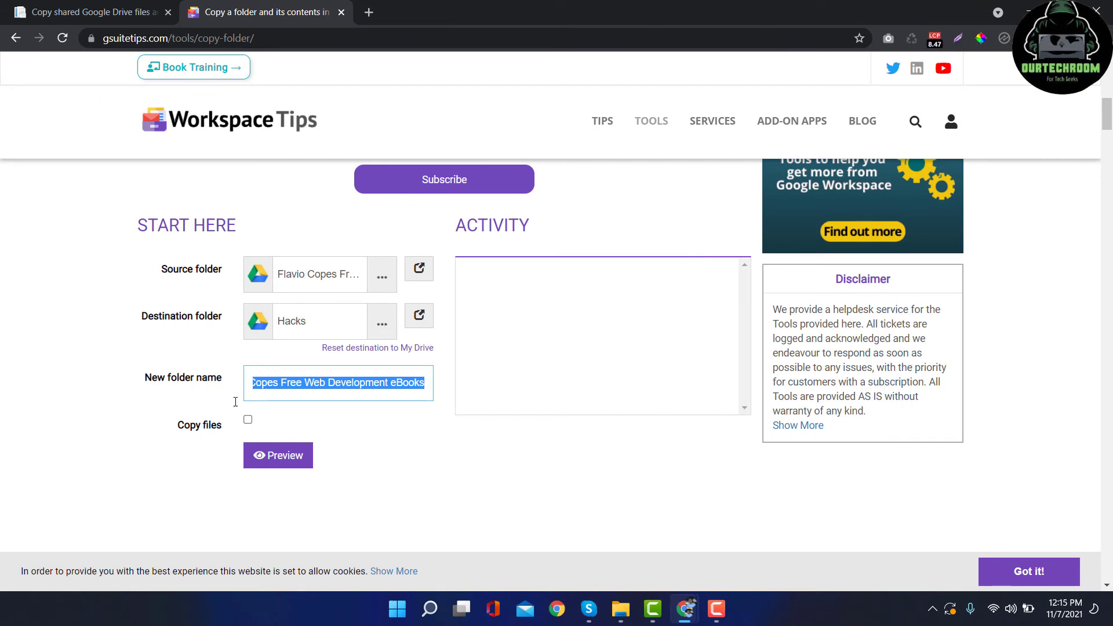
click(287, 423)
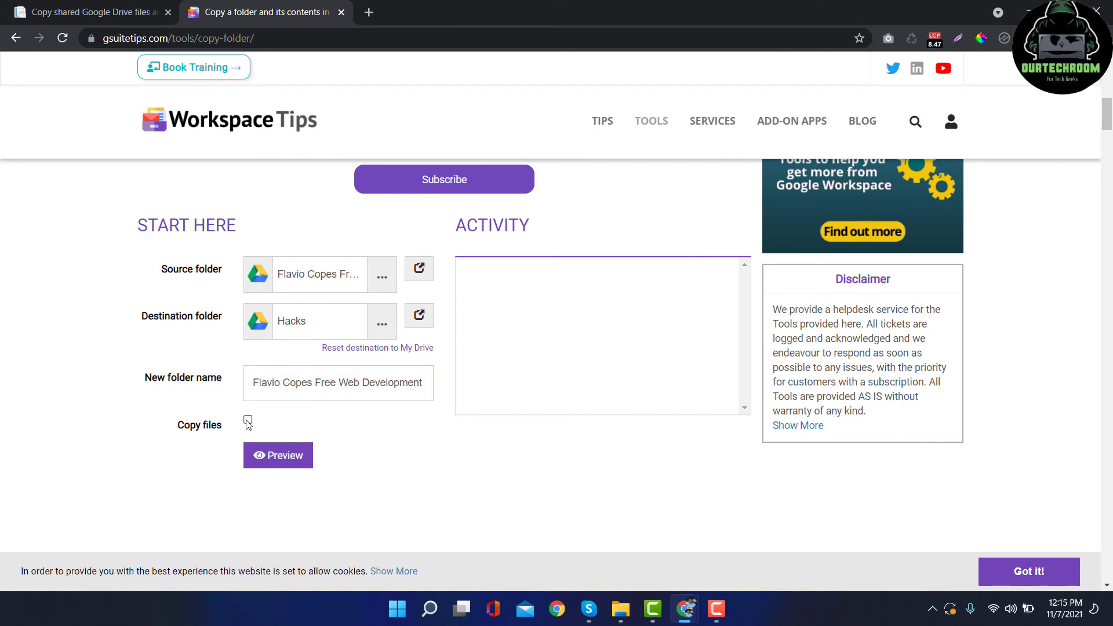
click(248, 419)
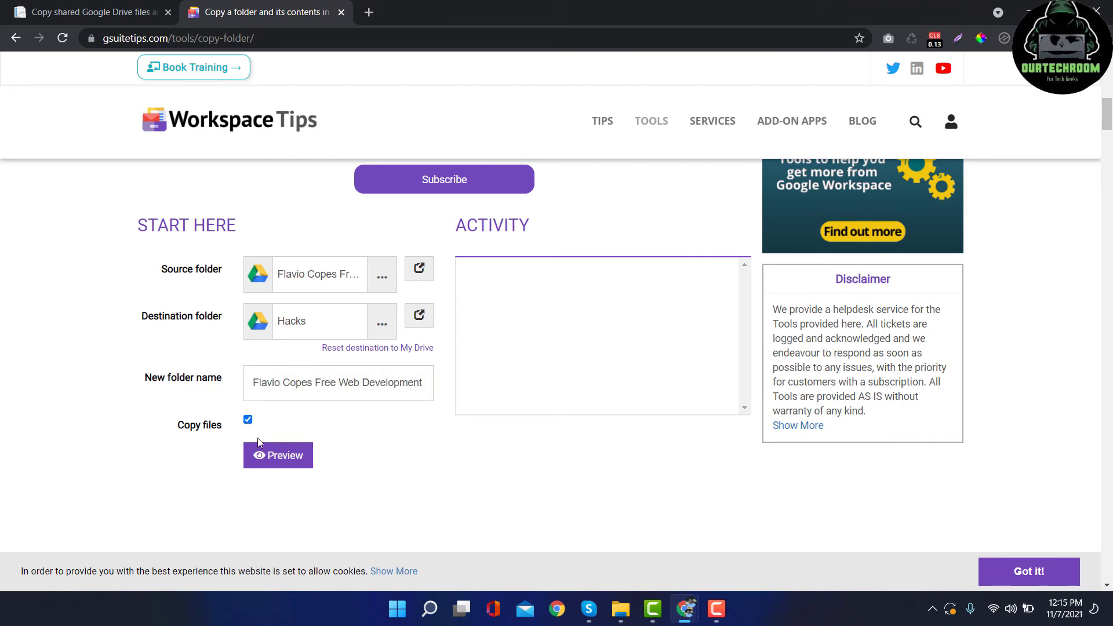
click(284, 456)
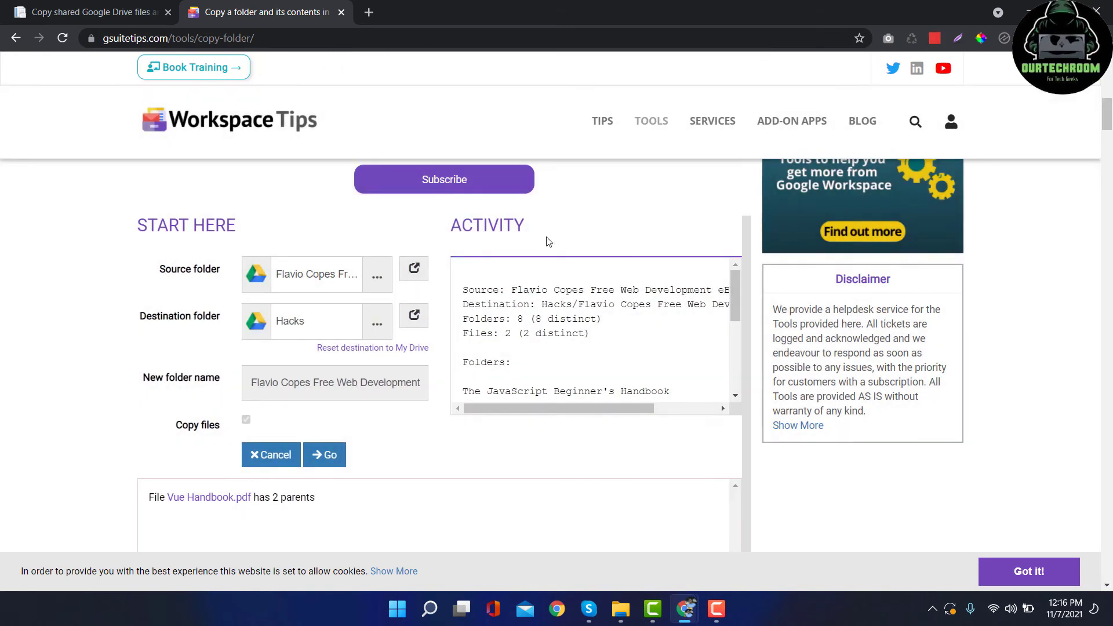
scroll(502, 317, down, 2)
scroll(507, 328, up, 1)
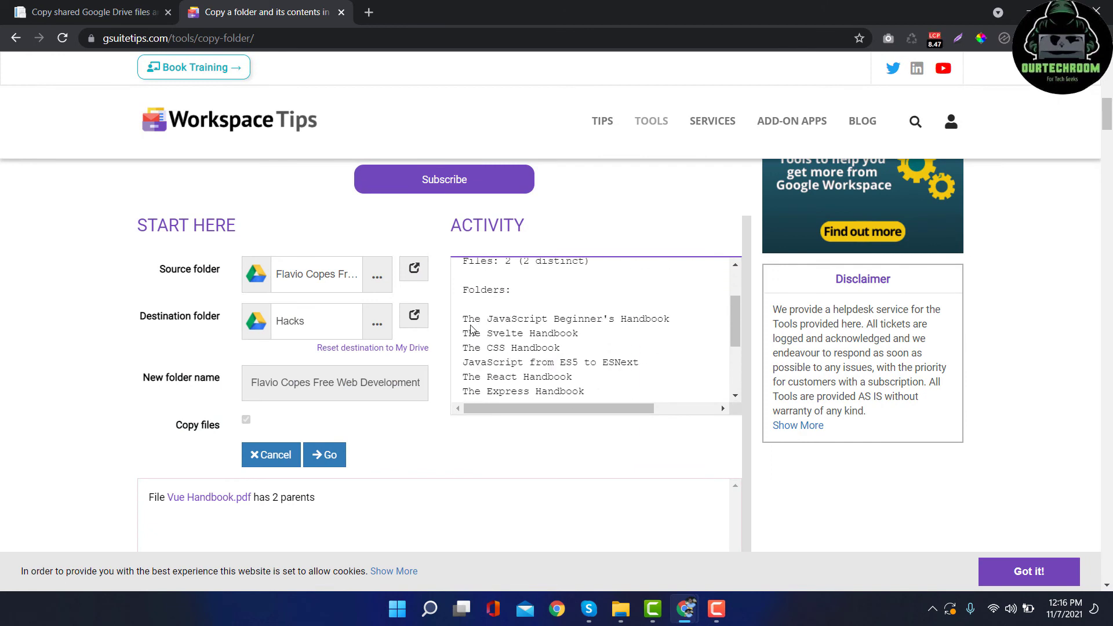
drag(467, 324, 565, 380)
scroll(574, 335, up, 1)
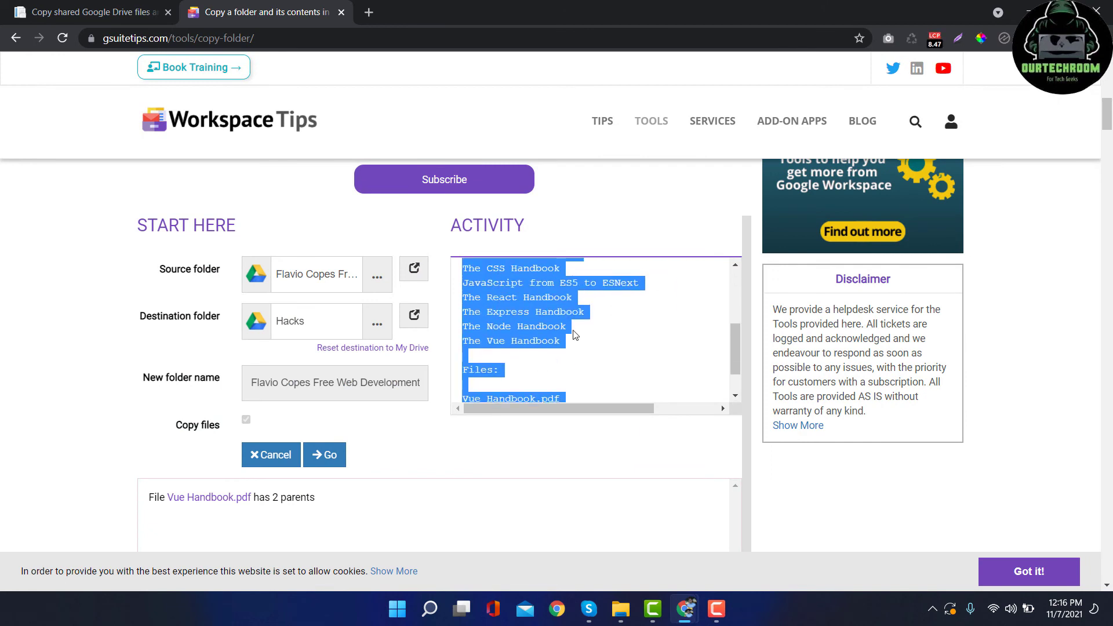
scroll(517, 368, up, 3)
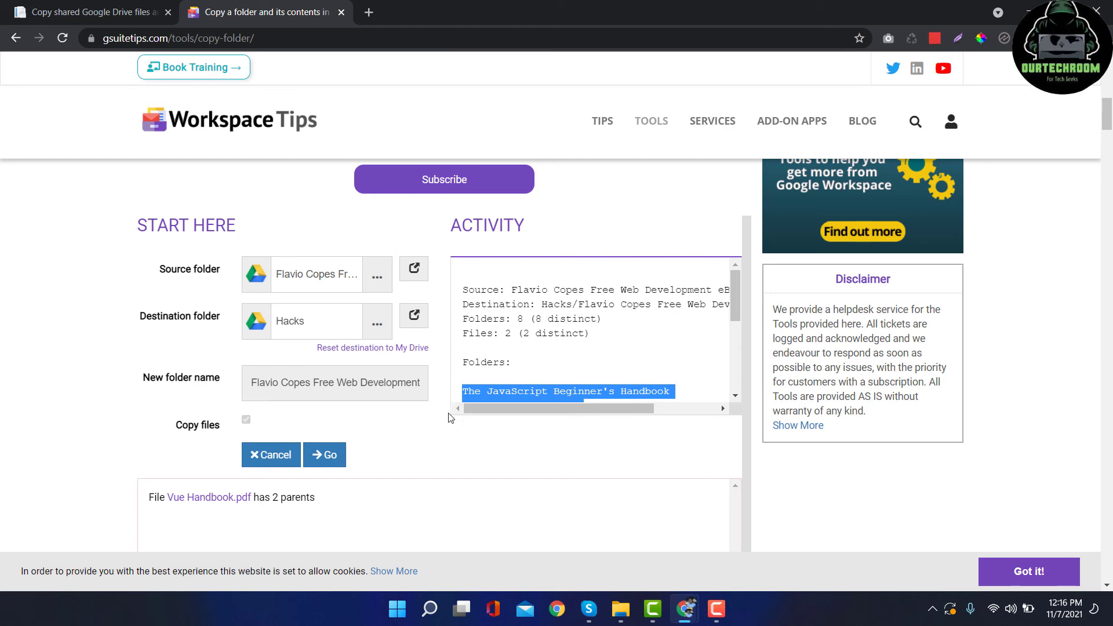
scroll(438, 436, down, 1)
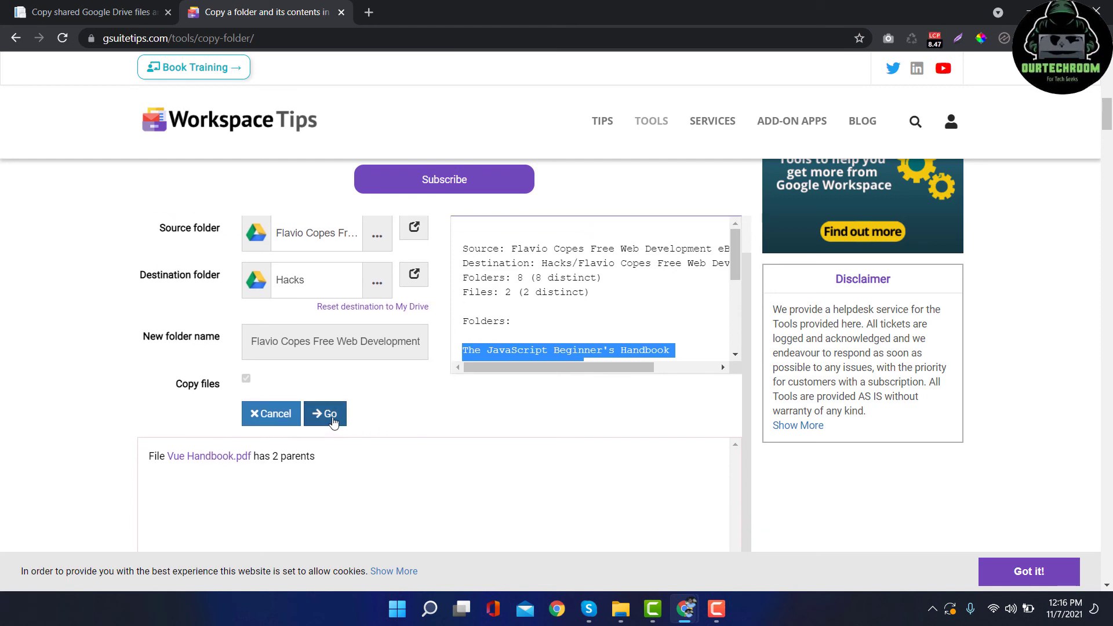
Run the copy with Go until the progress log reports Done
click(329, 414)
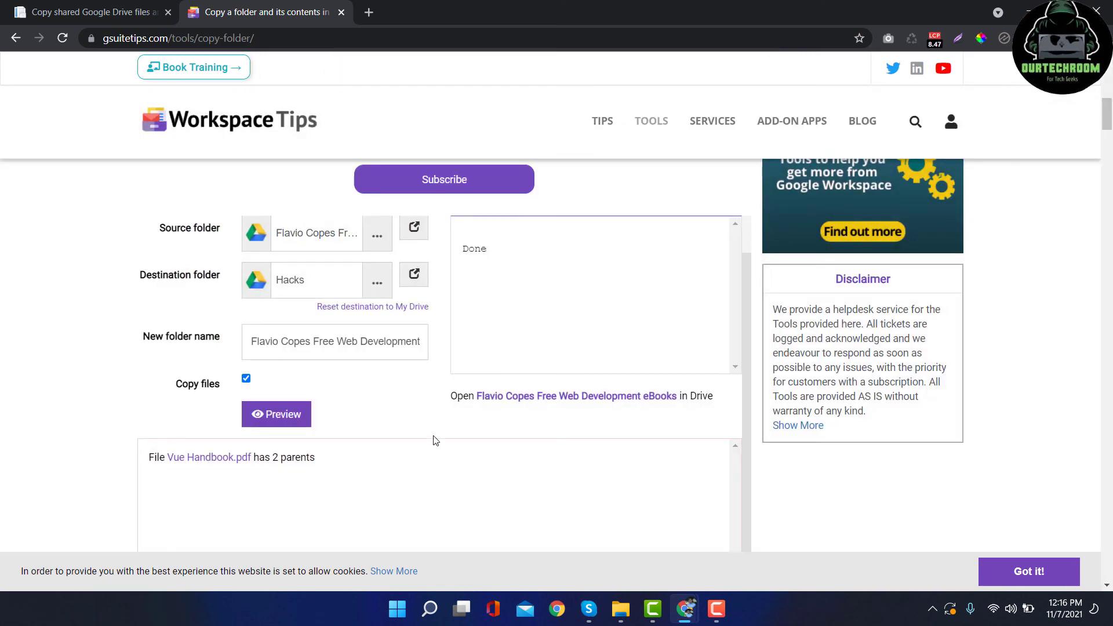
Open the copied folder link, then go to My Drive > Hacks to find Flavio Copes Free Web Development
click(578, 400)
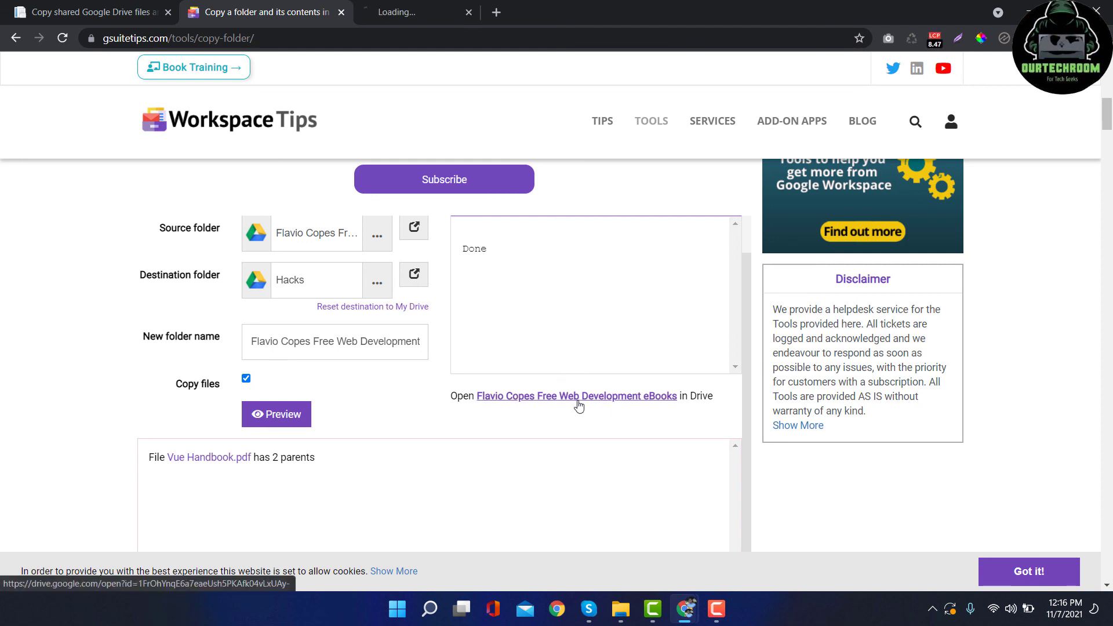
click(427, 12)
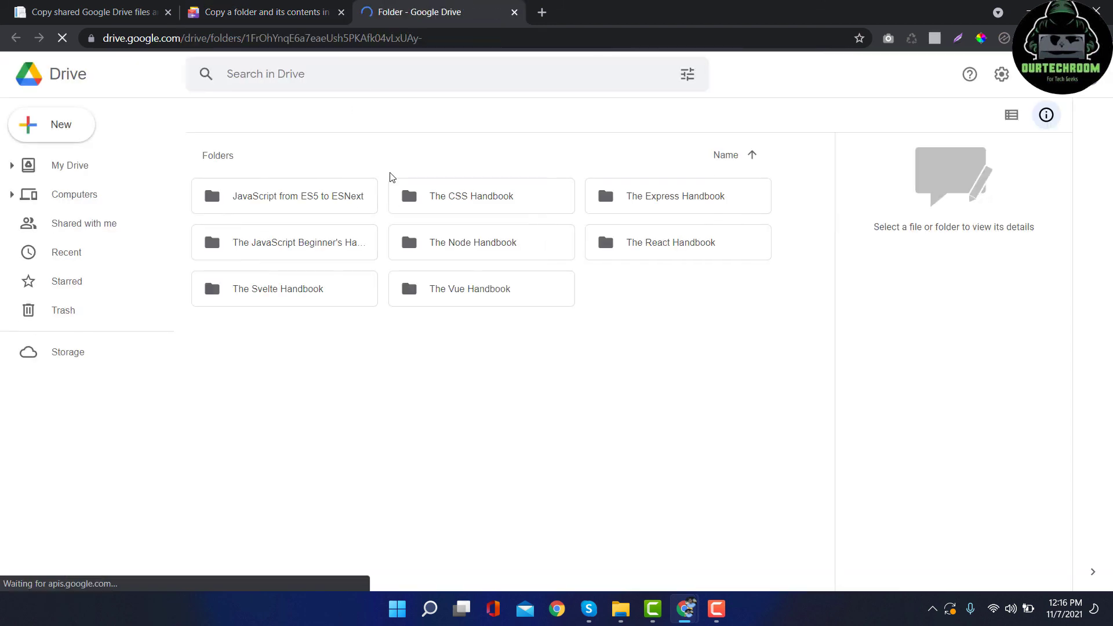
click(70, 226)
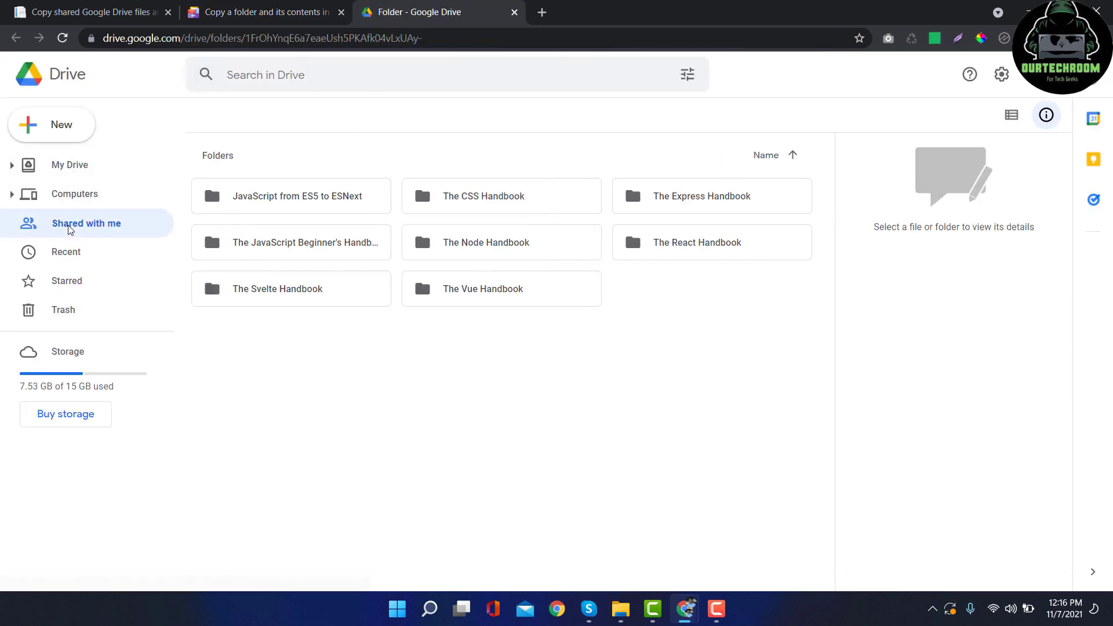
click(74, 165)
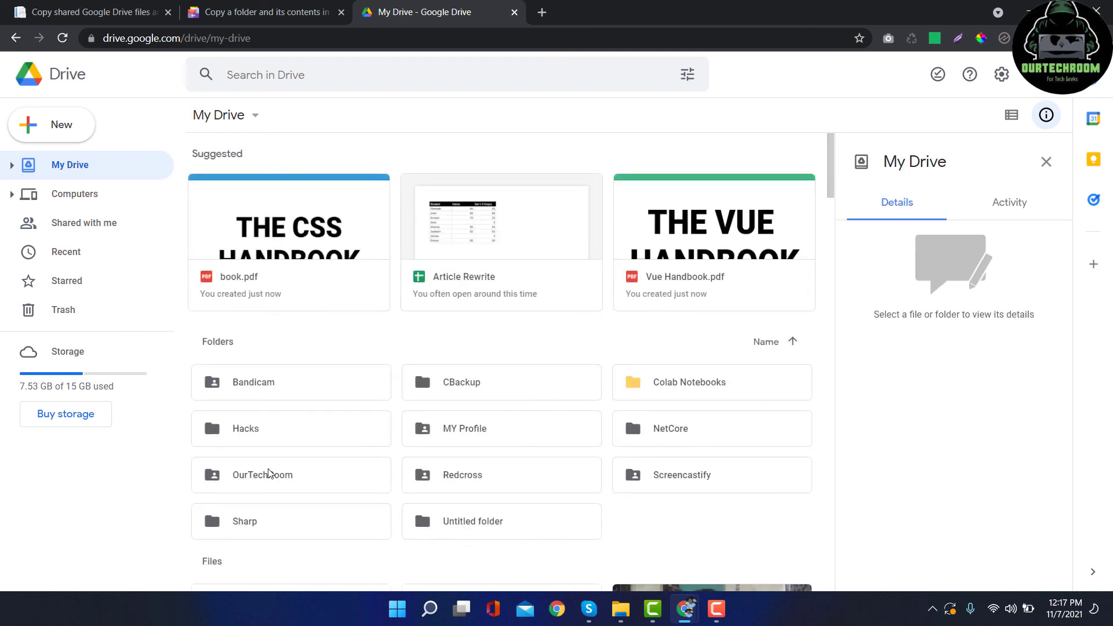
double_click(258, 436)
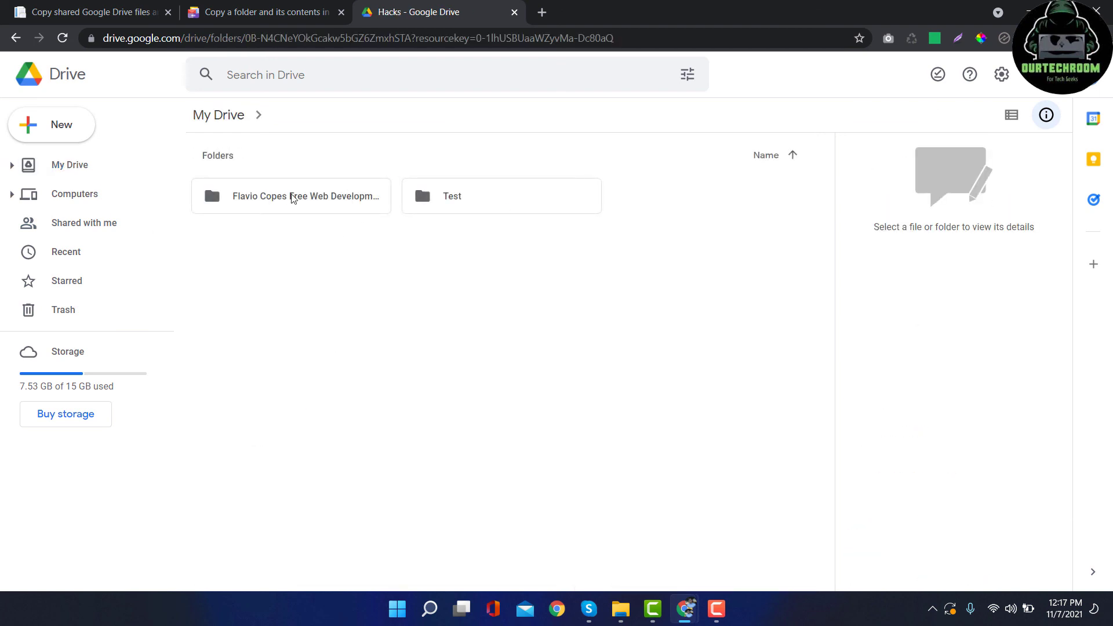